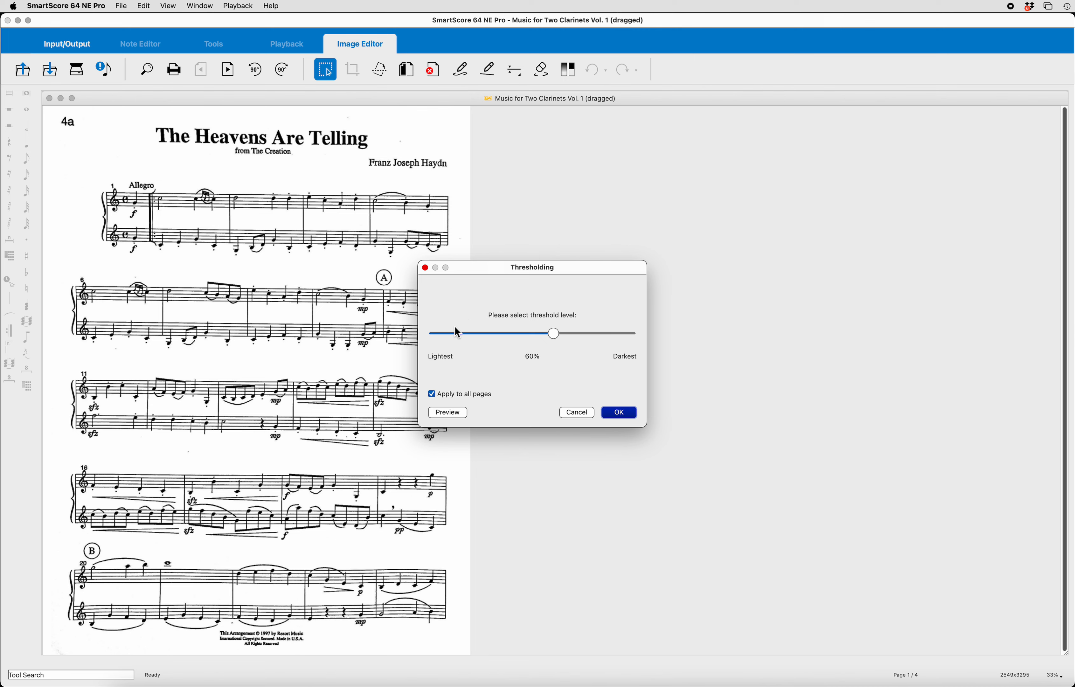
# Apply the 60% threshold to all pages and run music recognition with text recognition turned off, discarding the image file changes
pyautogui.click(622, 412)
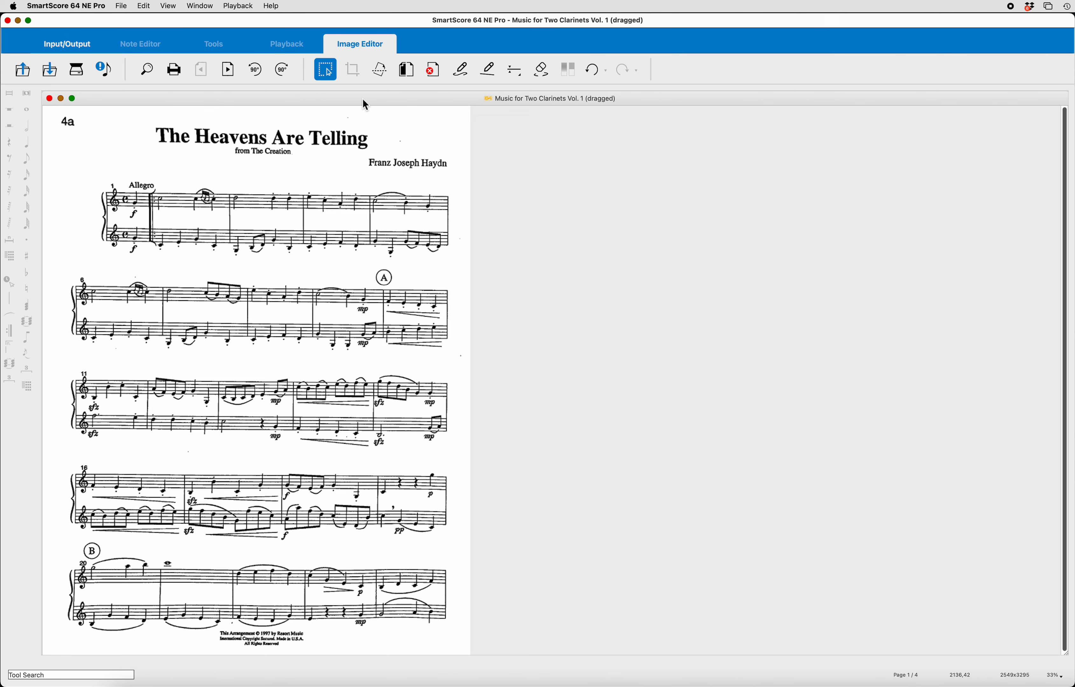
pyautogui.click(112, 73)
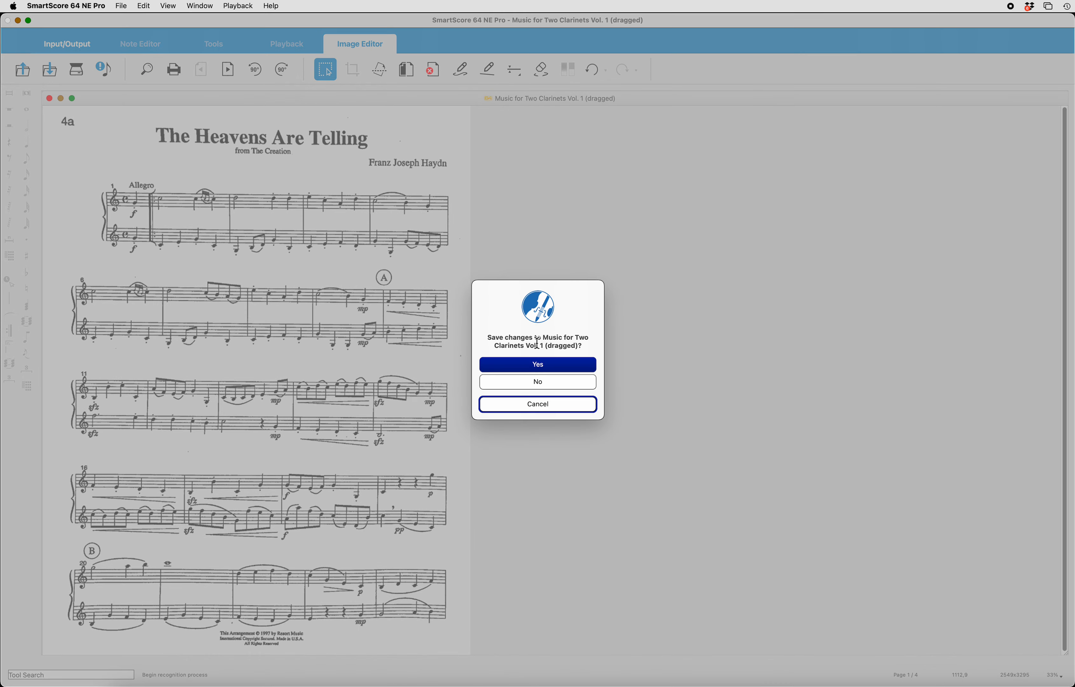
pyautogui.click(552, 383)
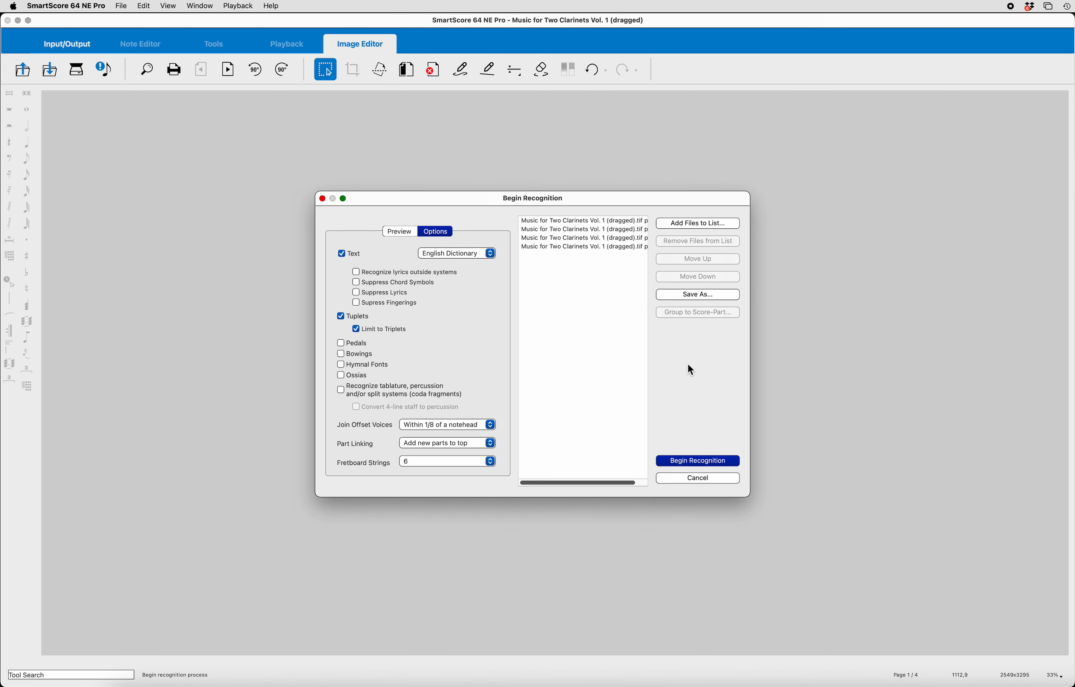
pyautogui.click(342, 254)
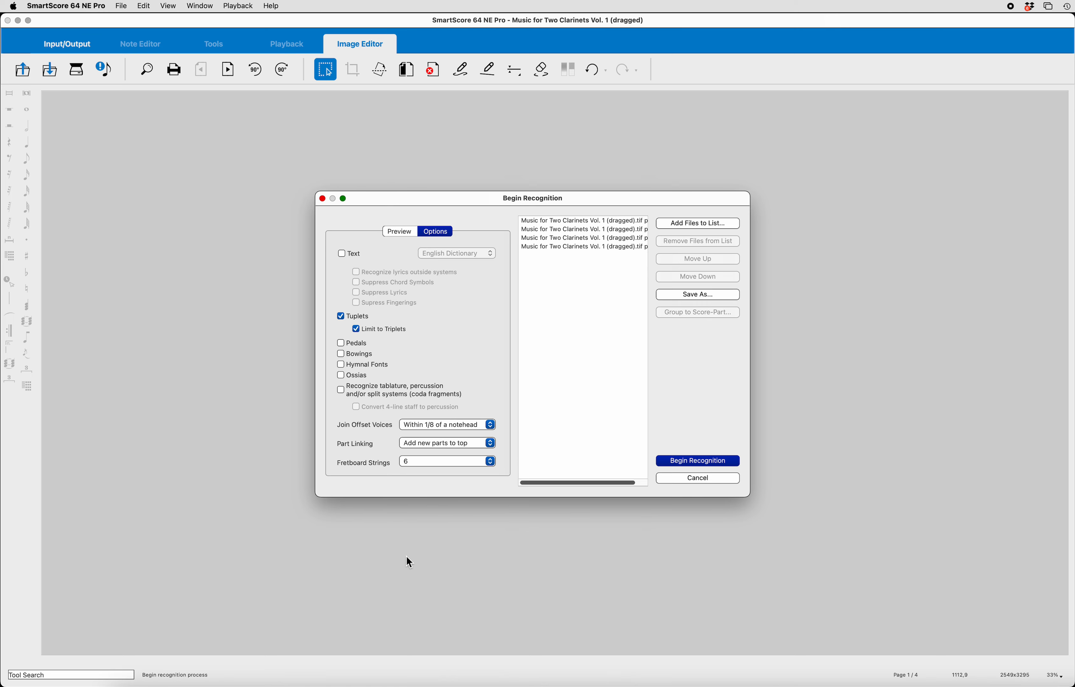
pyautogui.click(710, 459)
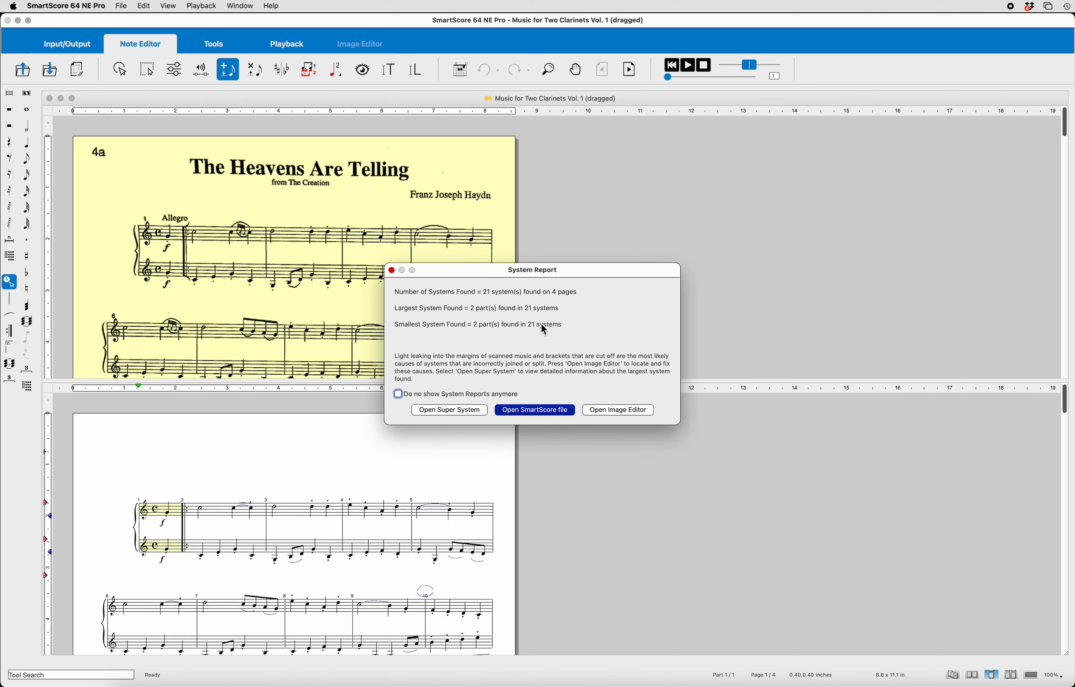
# Open the recognized SmartScore file without unifying key signatures, and cancel saving it
pyautogui.click(526, 410)
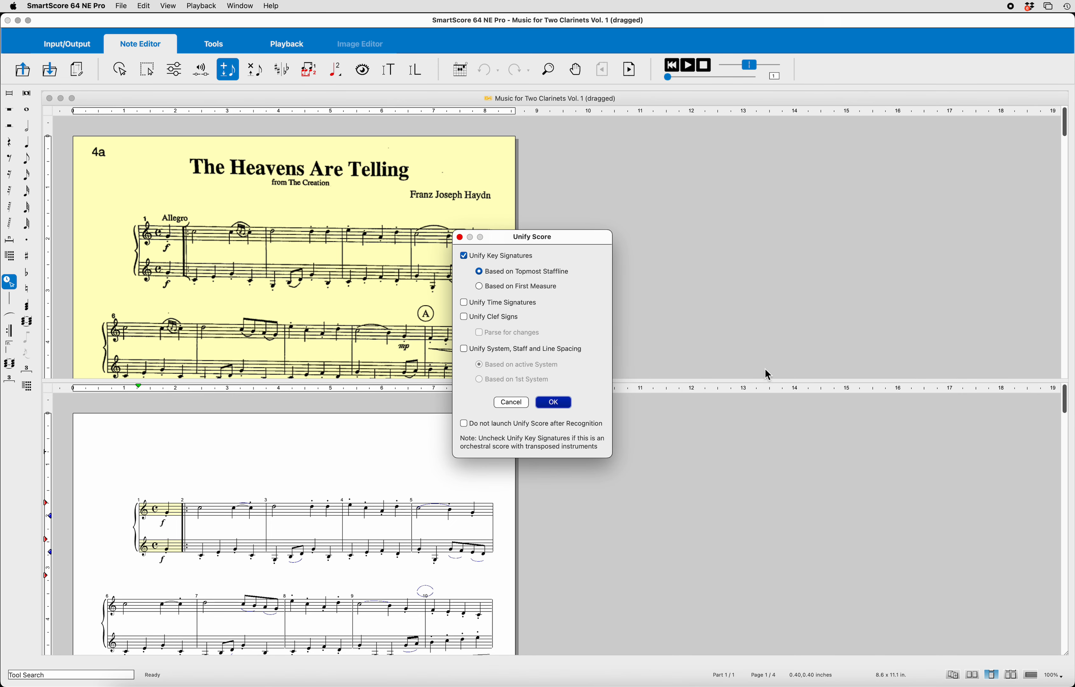
pyautogui.click(466, 256)
pyautogui.click(561, 403)
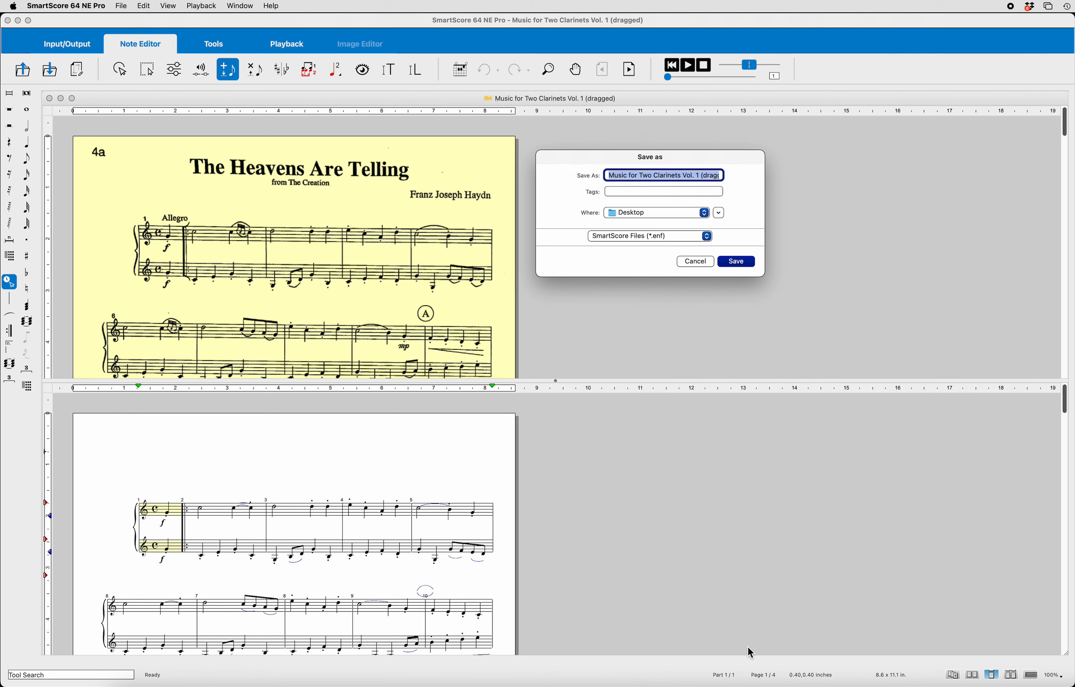
pyautogui.click(703, 264)
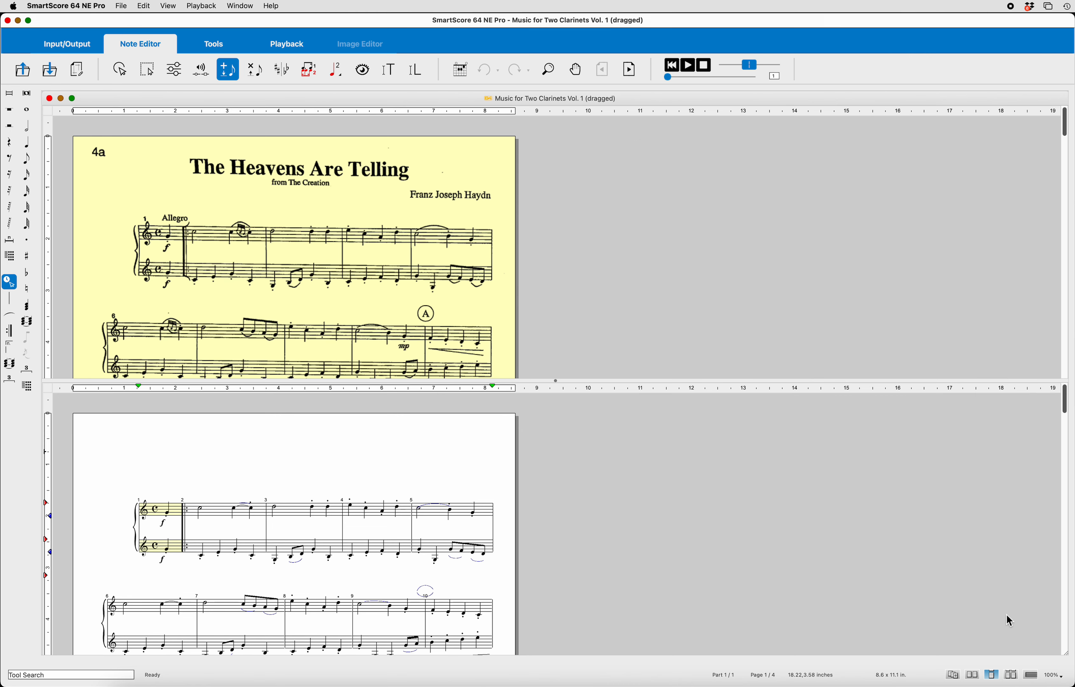
# Clear the grand staff grouping from the PianoR and PianoL parts in the bracketing options
pyautogui.click(1053, 675)
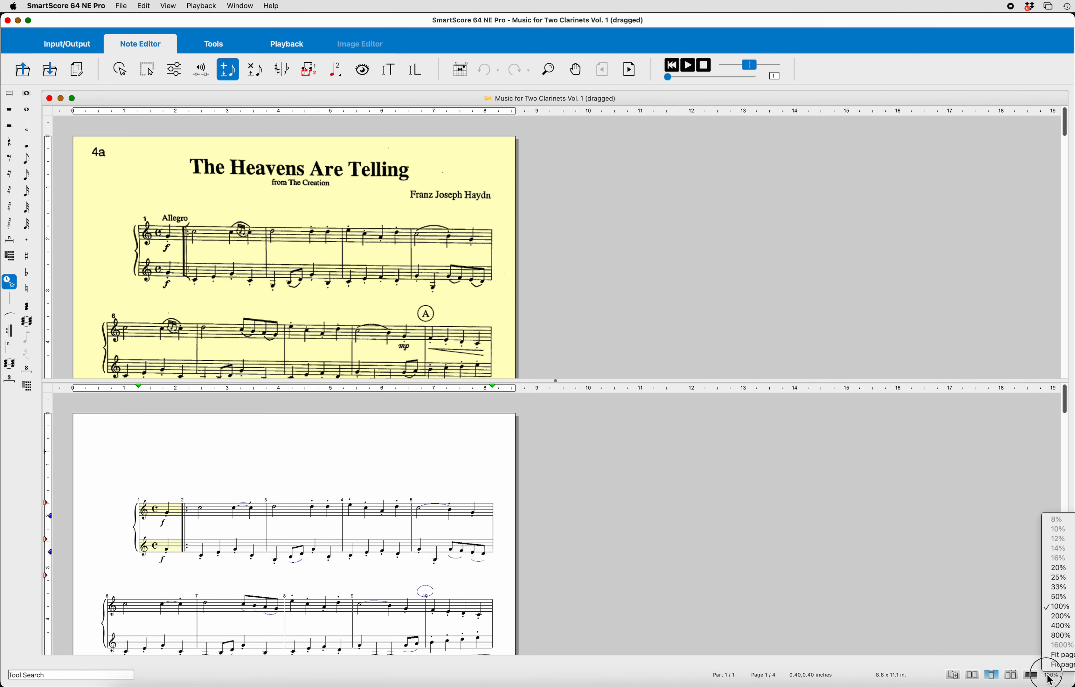
pyautogui.click(1055, 617)
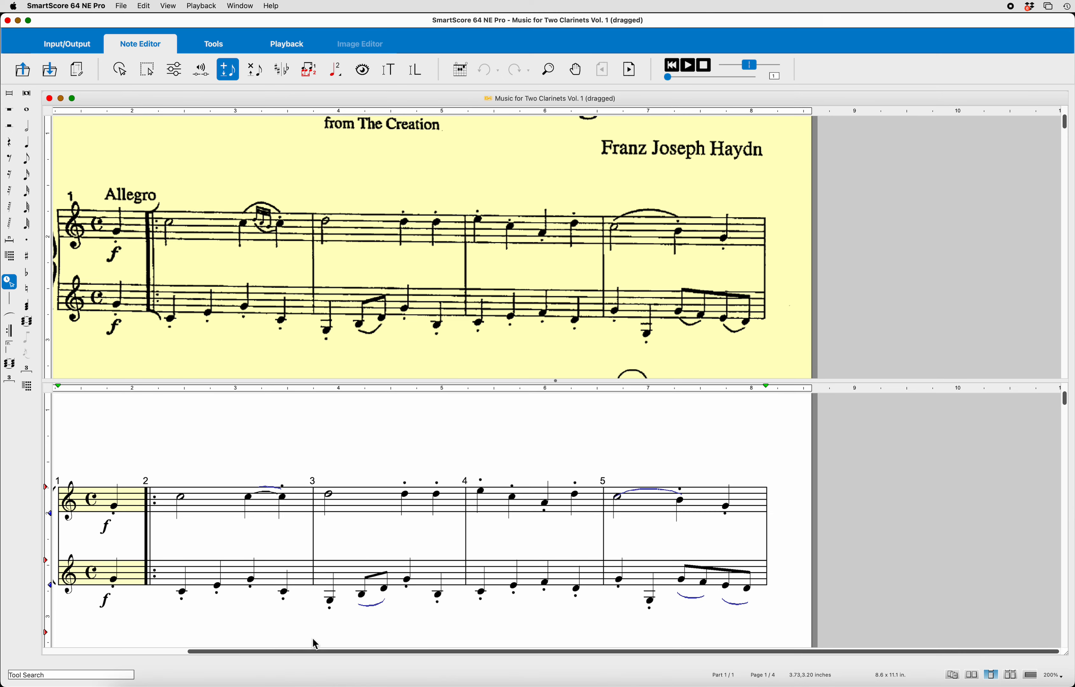
pyautogui.moveTo(314, 644); pyautogui.dragTo(250, 652)
pyautogui.scroll(2, 325, 440)
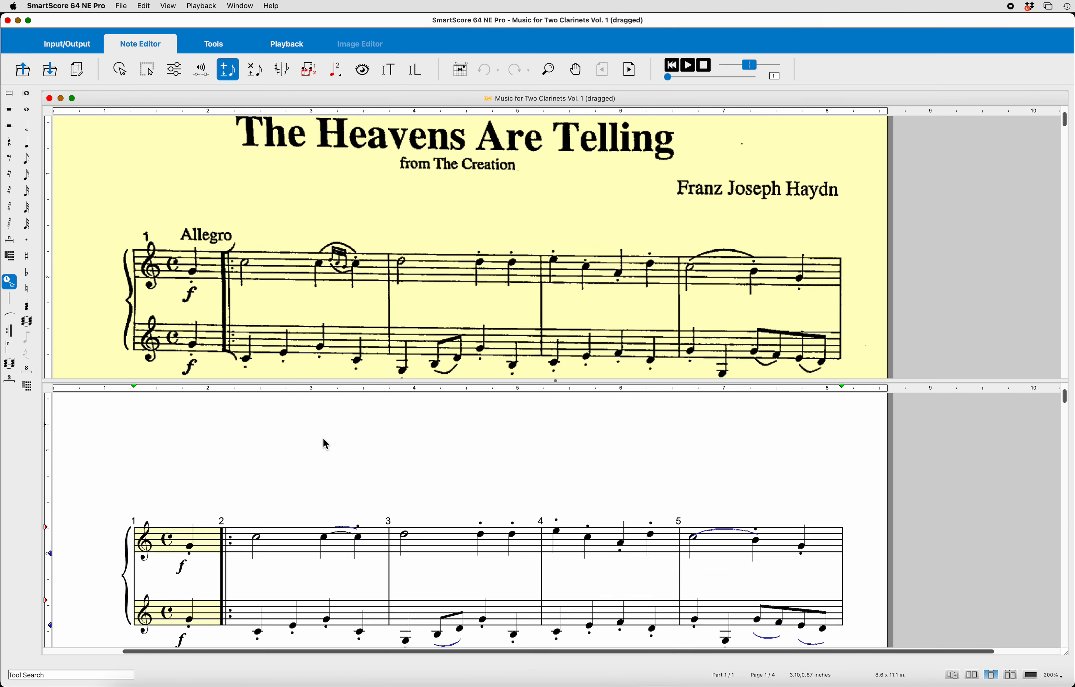
pyautogui.scroll(2, 322, 439)
pyautogui.scroll(-4, 321, 440)
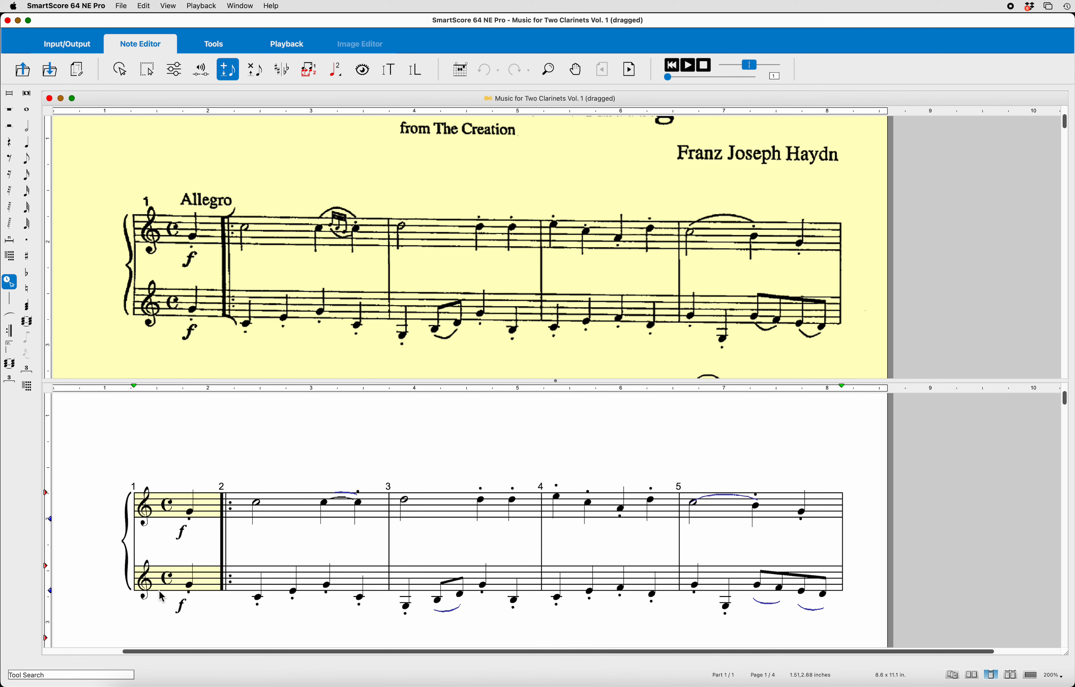
pyautogui.press('super+b')
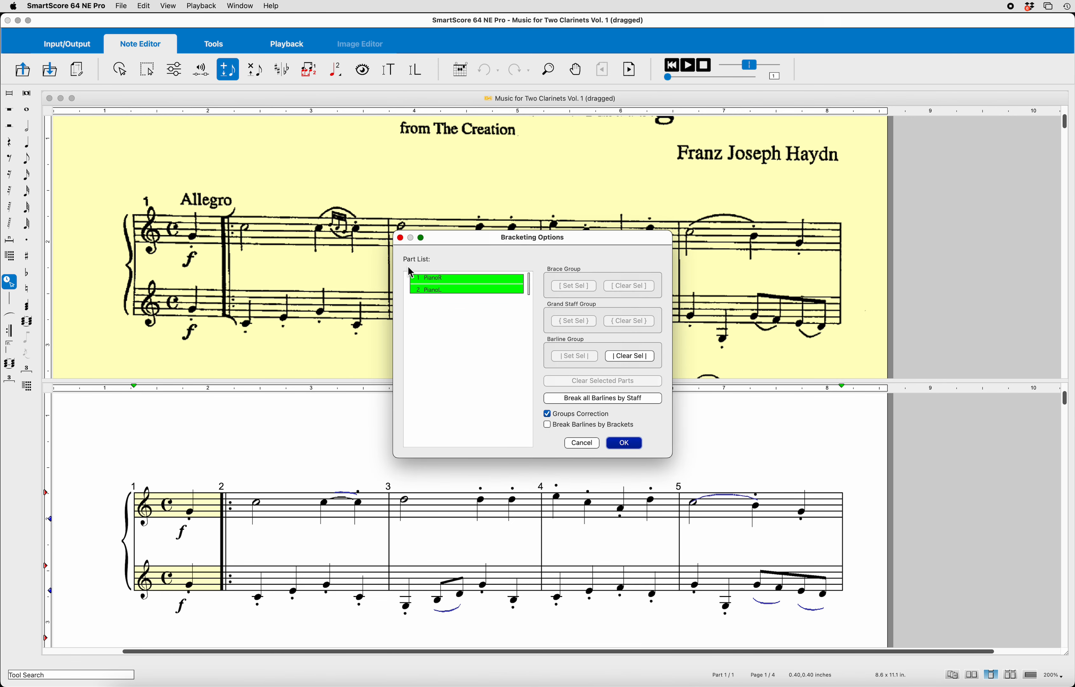
pyautogui.click(442, 279)
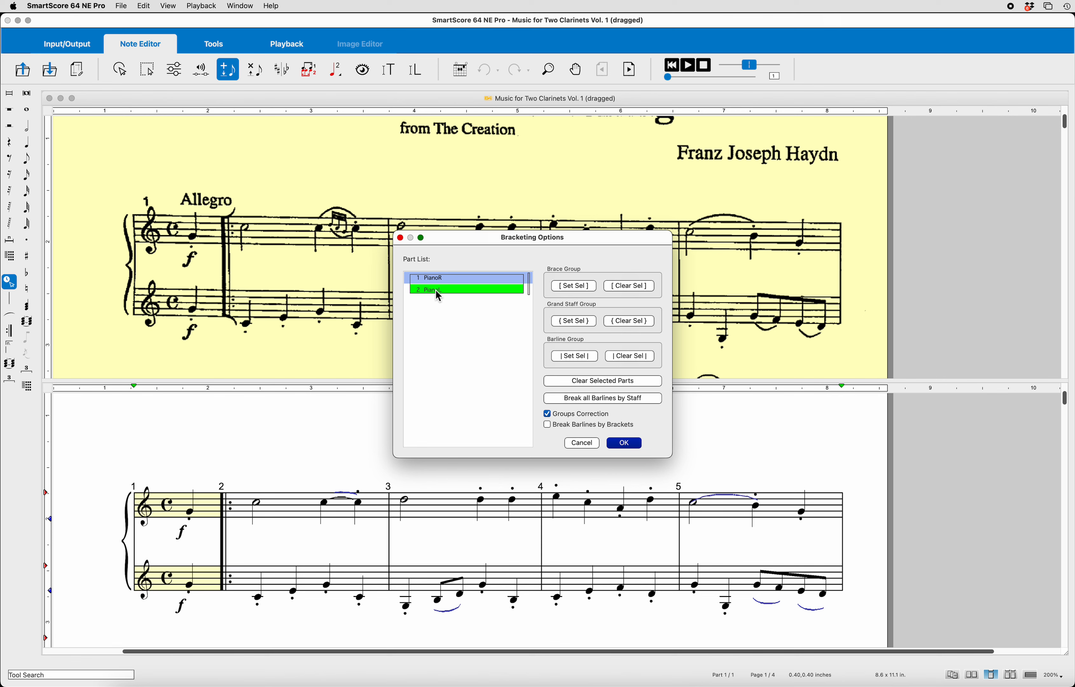
pyautogui.click(436, 291)
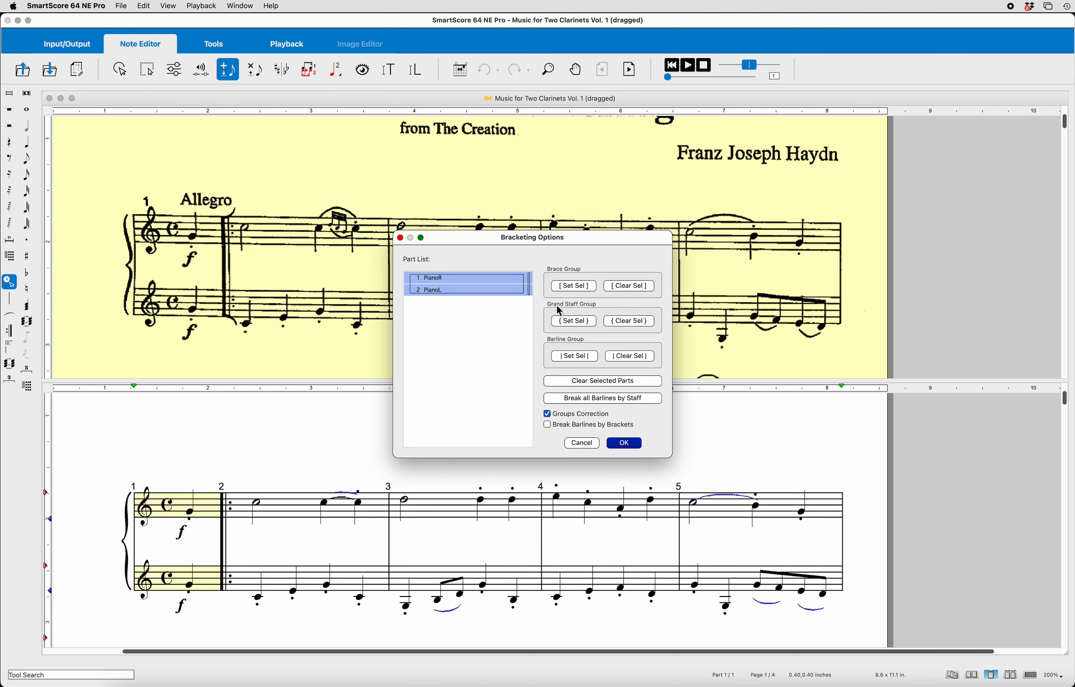
pyautogui.click(635, 321)
pyautogui.click(621, 445)
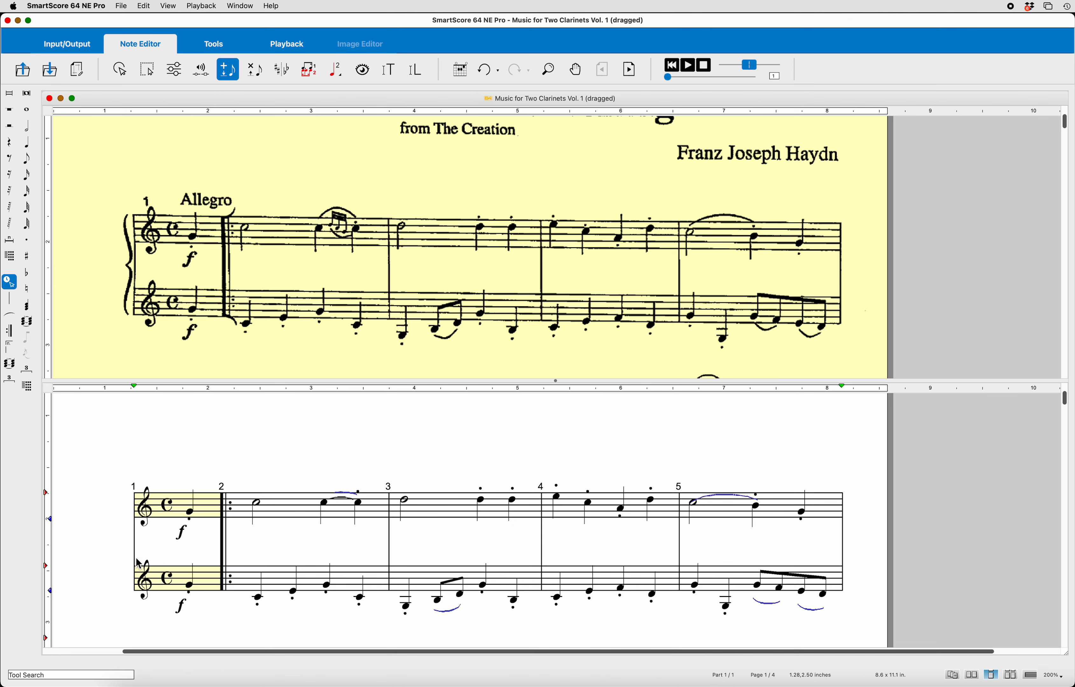
# Change the PianoR part to Clarinet (Bb) in an enlarged System Manager
pyautogui.scroll(-3, 171, 486)
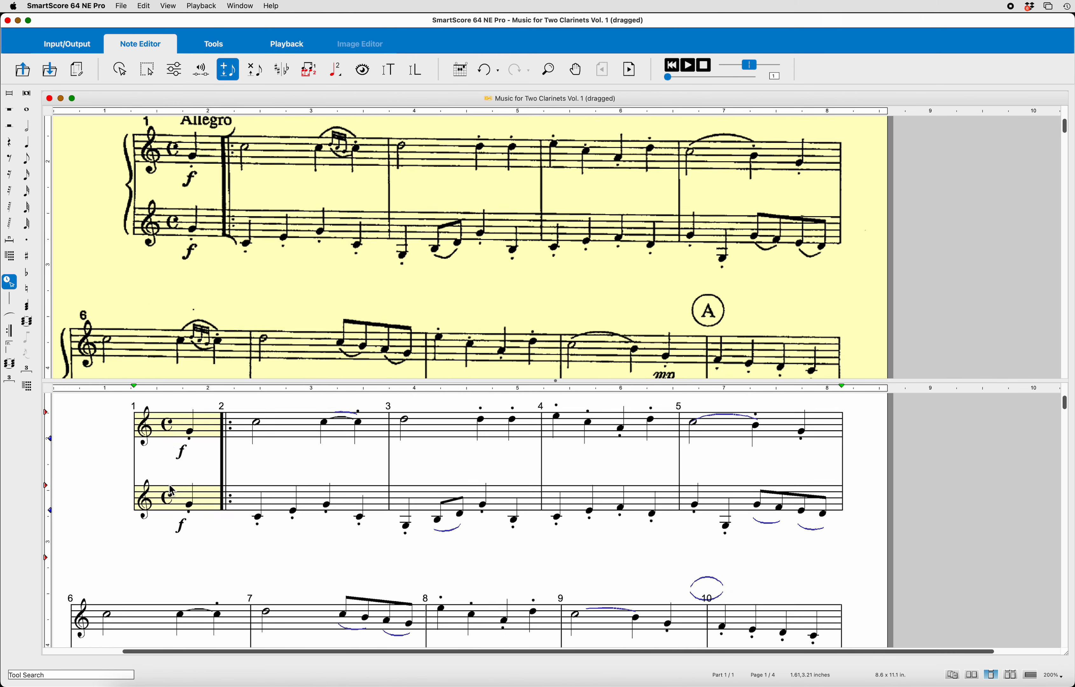
pyautogui.scroll(2, 170, 488)
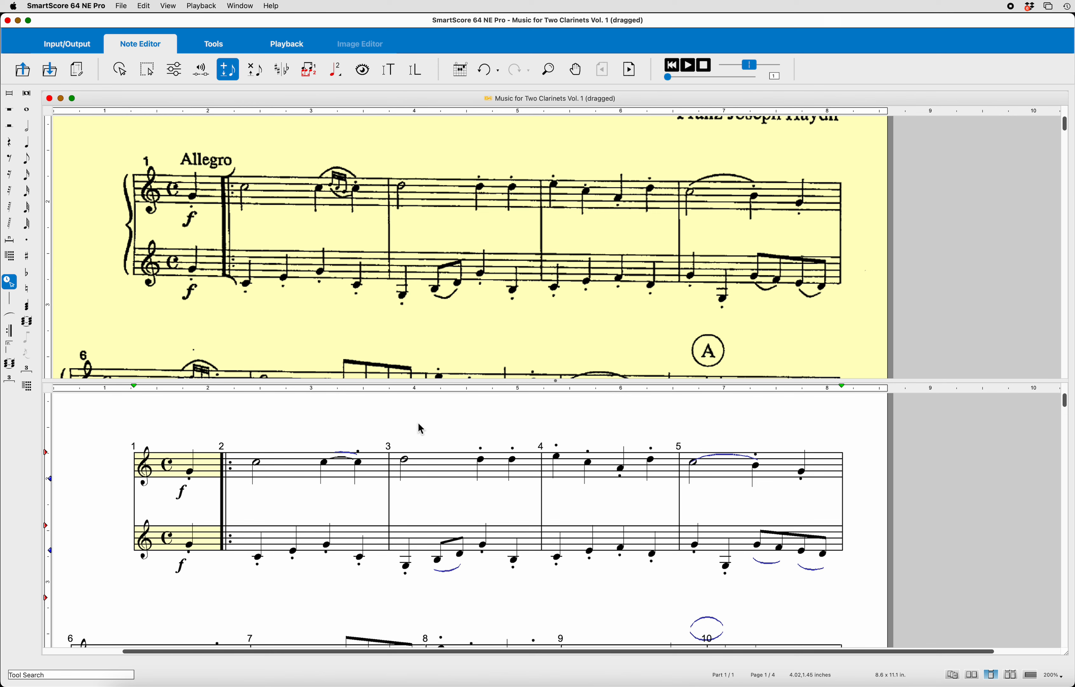
pyautogui.press('super+m')
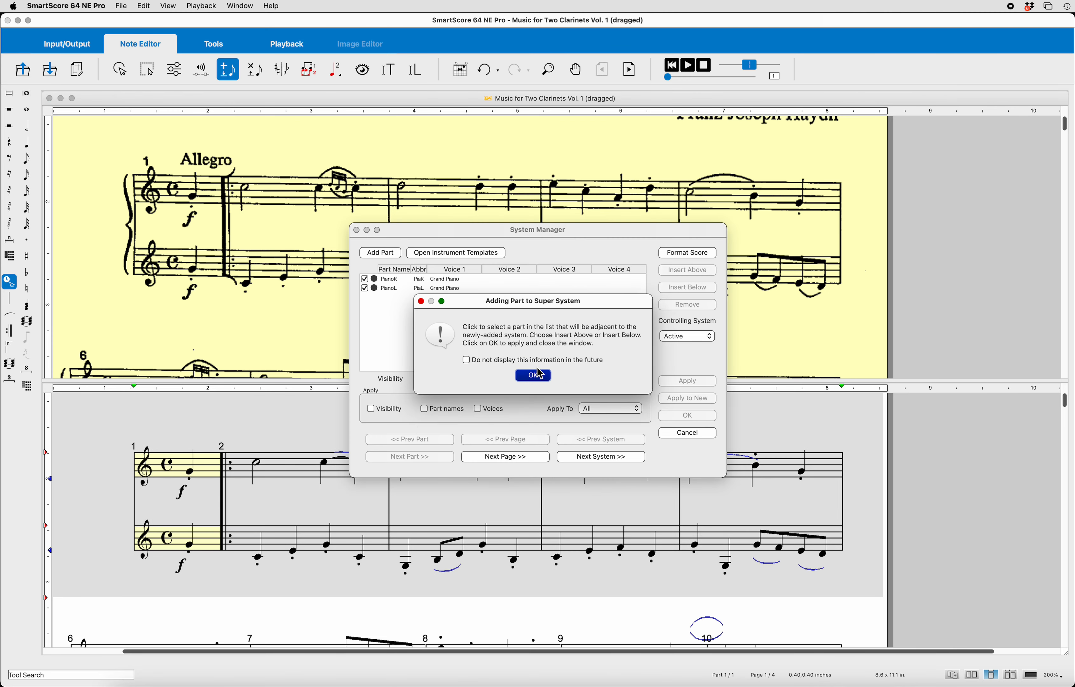
pyautogui.click(538, 377)
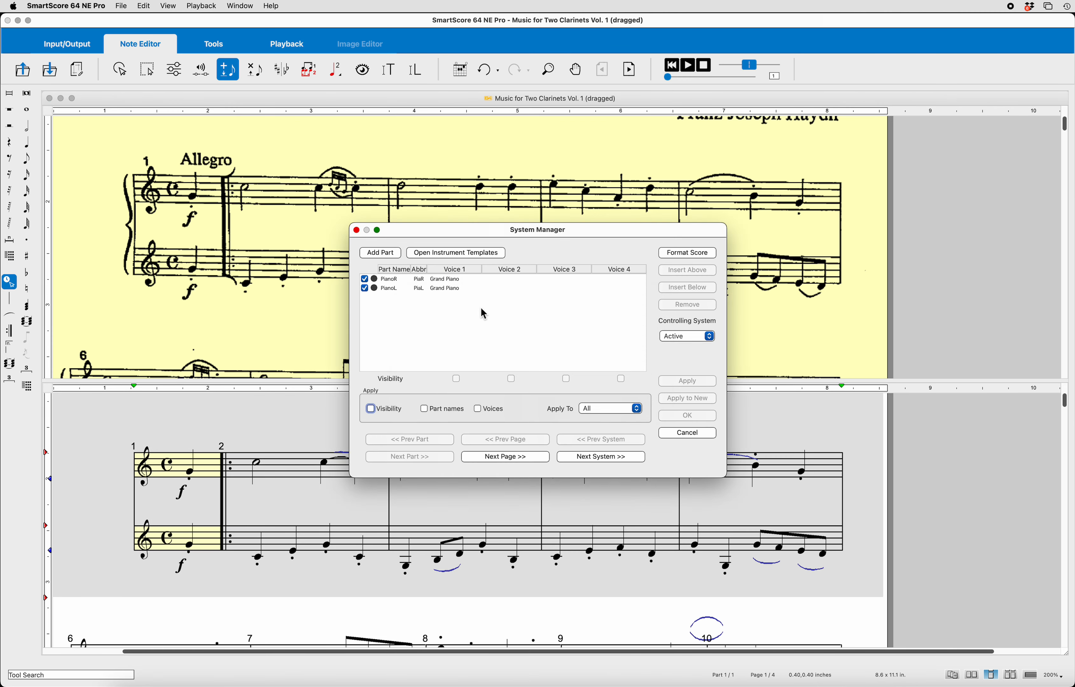
pyautogui.moveTo(504, 232); pyautogui.dragTo(367, 223)
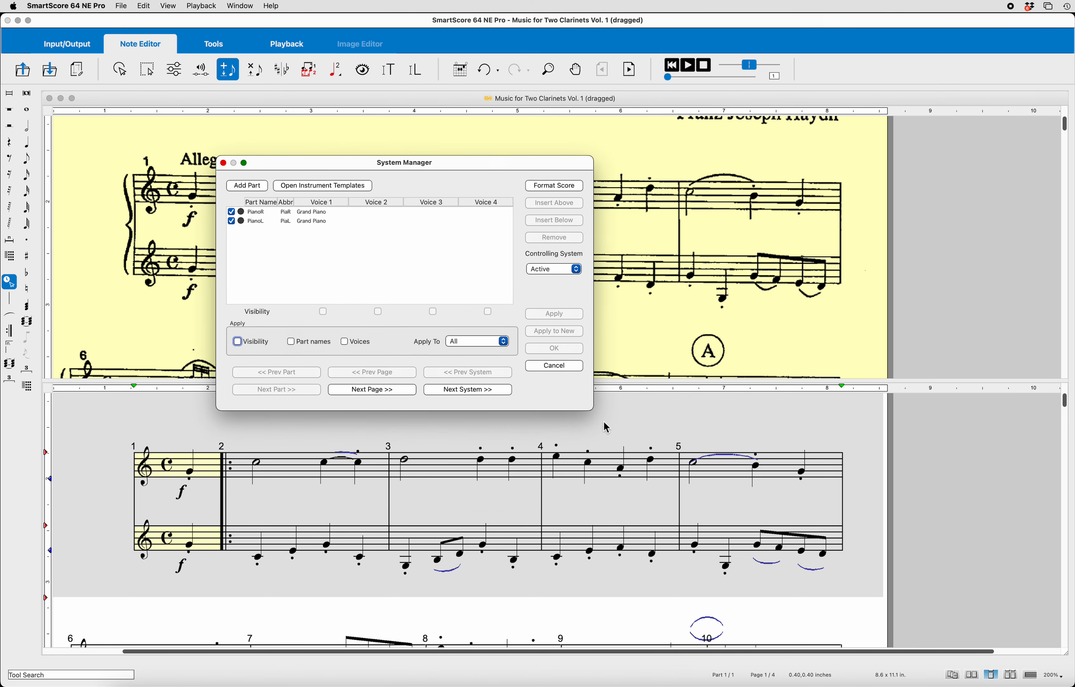
pyautogui.moveTo(588, 408); pyautogui.dragTo(849, 523)
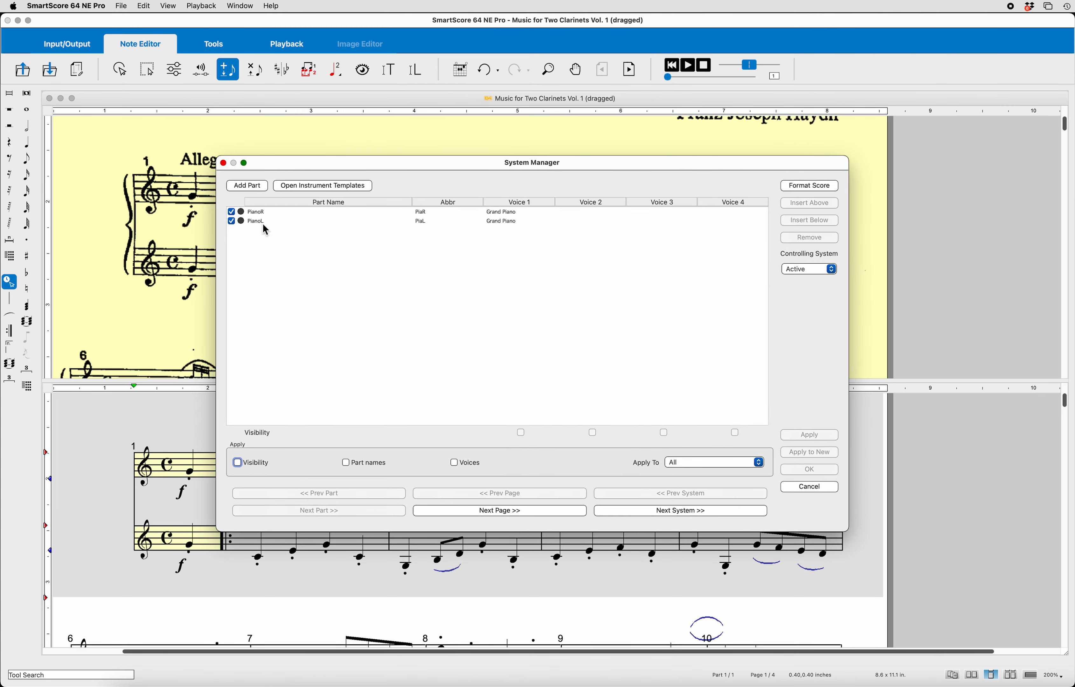
pyautogui.click(264, 213)
pyautogui.click(405, 212)
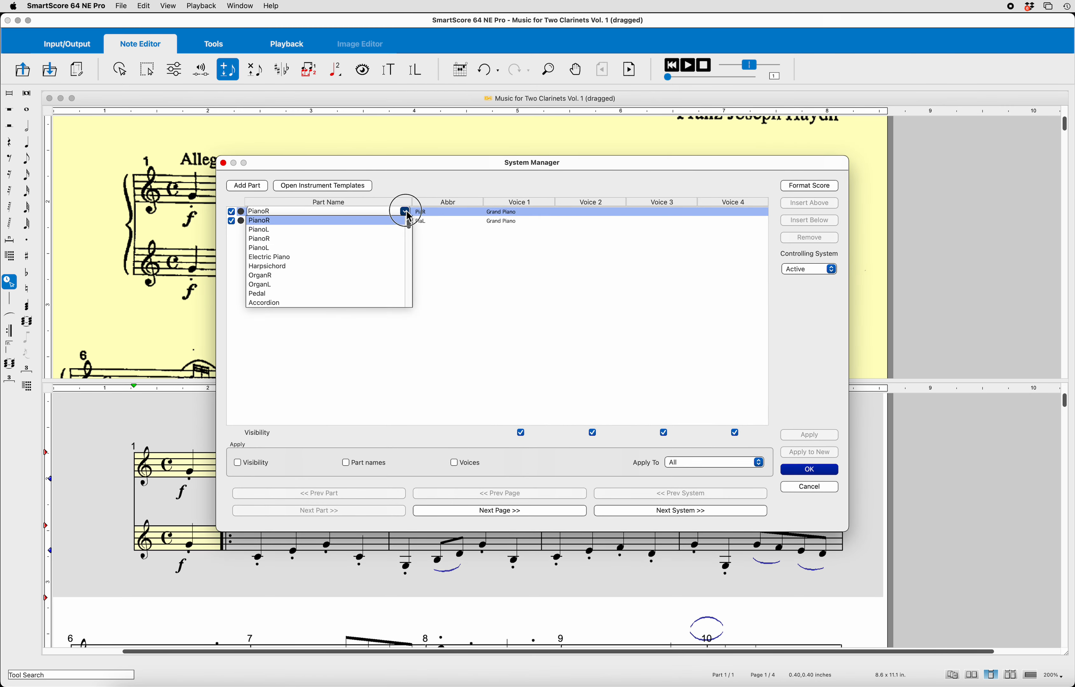
pyautogui.scroll(-5, 384, 253)
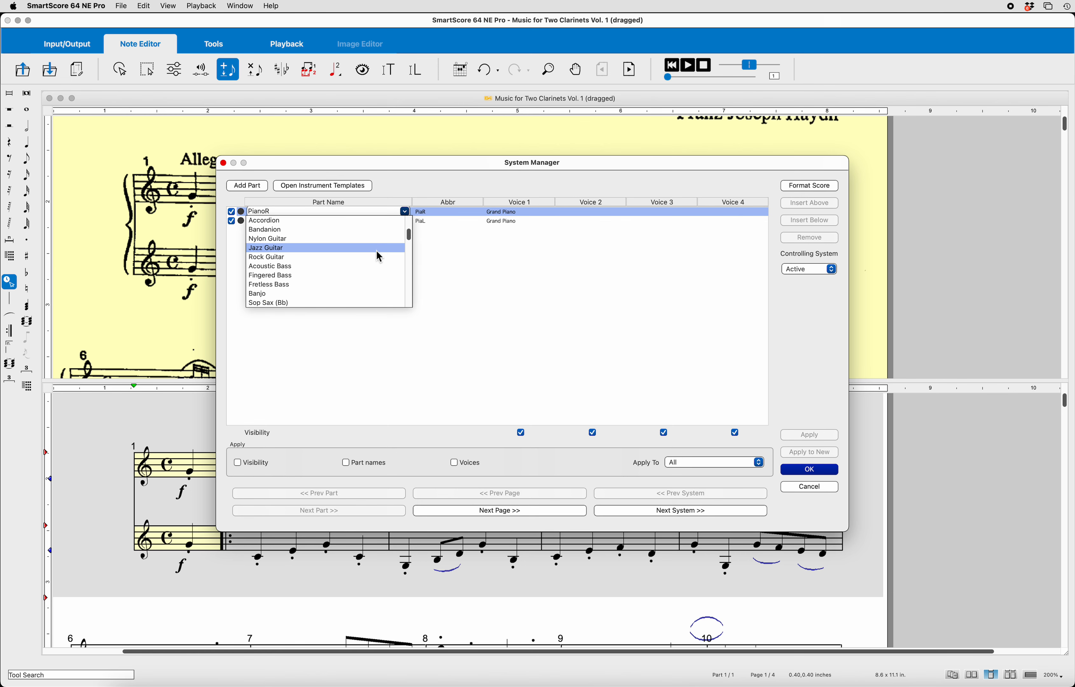
pyautogui.scroll(-3, 375, 261)
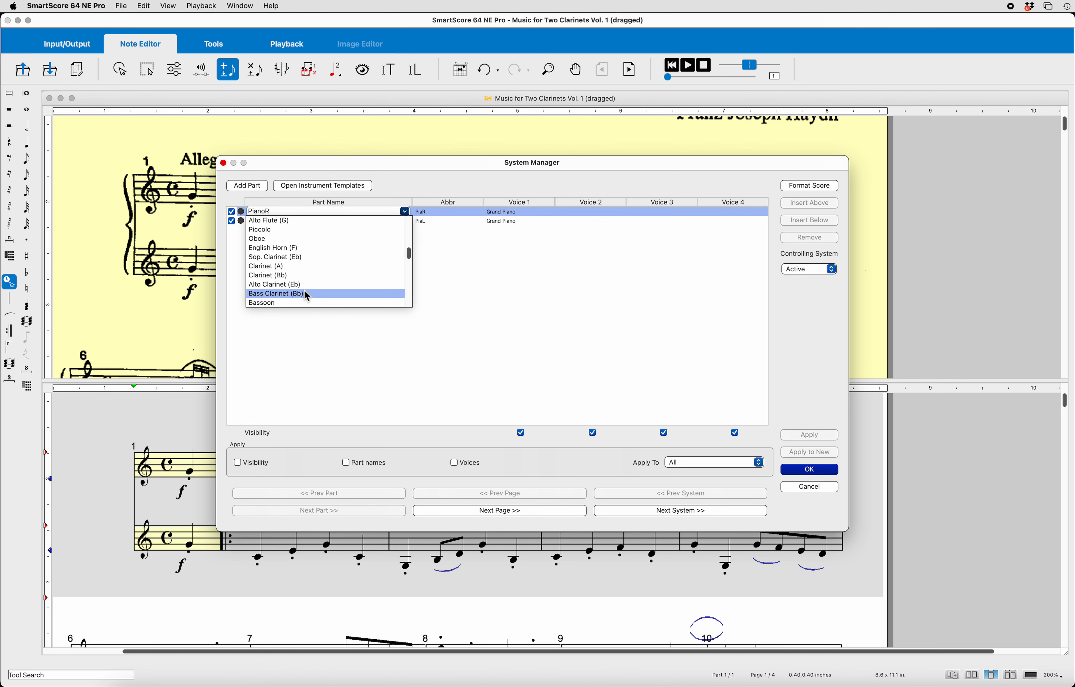
pyautogui.click(280, 277)
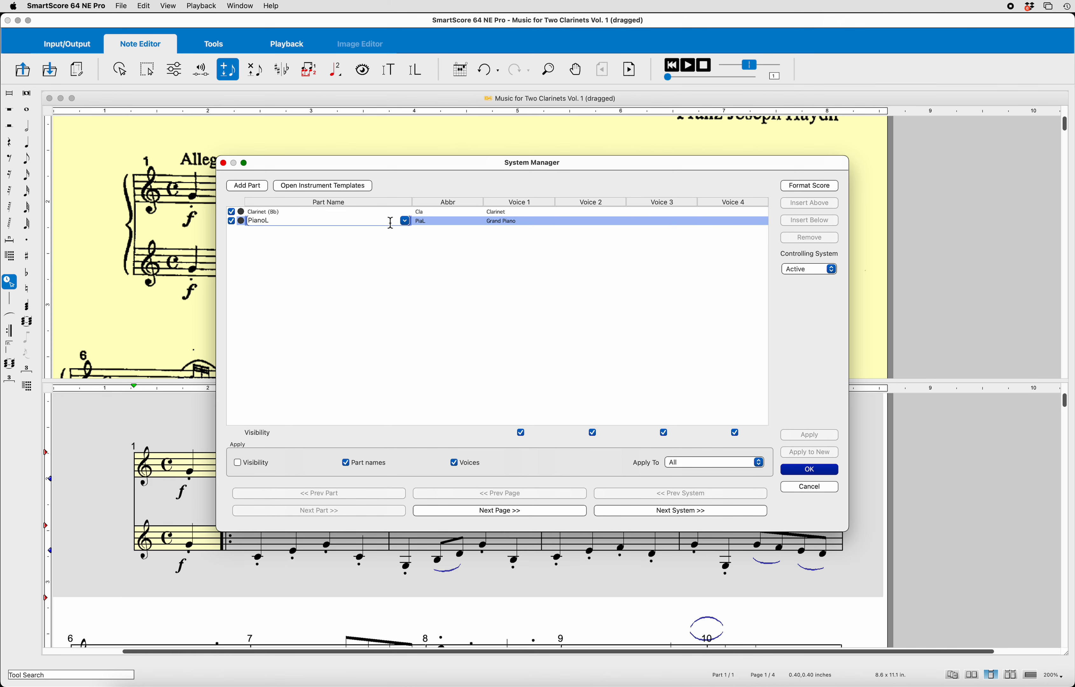
# Change the PianoL part to Clarinet (Bb) and apply the part names and voices to all systems
pyautogui.click(404, 221)
pyautogui.scroll(-10, 341, 270)
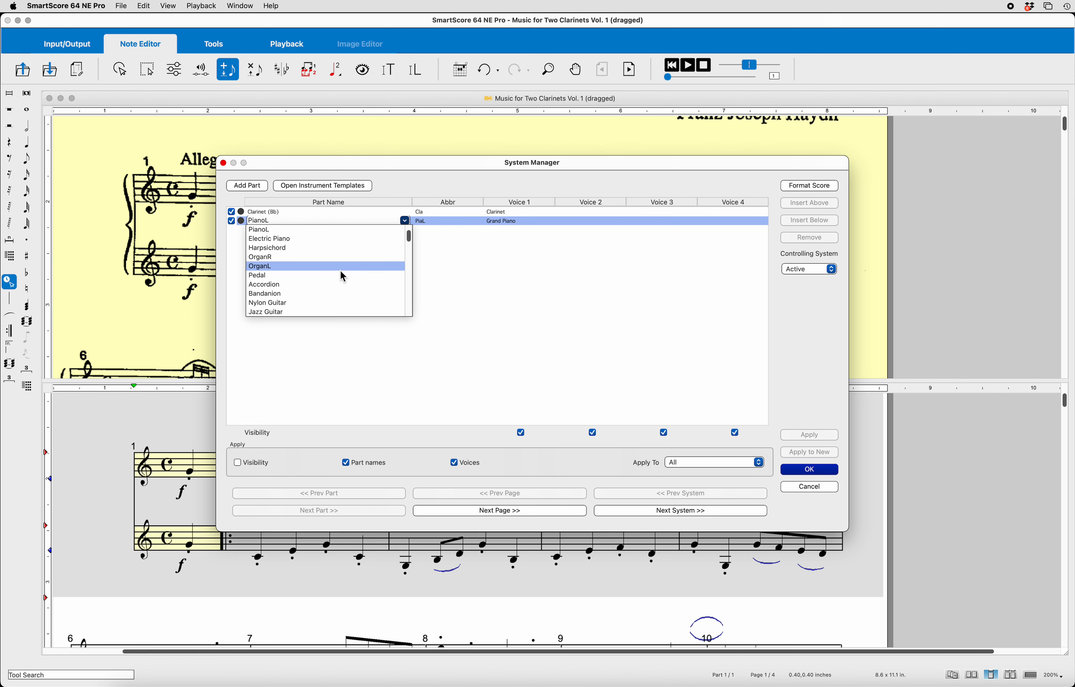
pyautogui.scroll(-6, 339, 272)
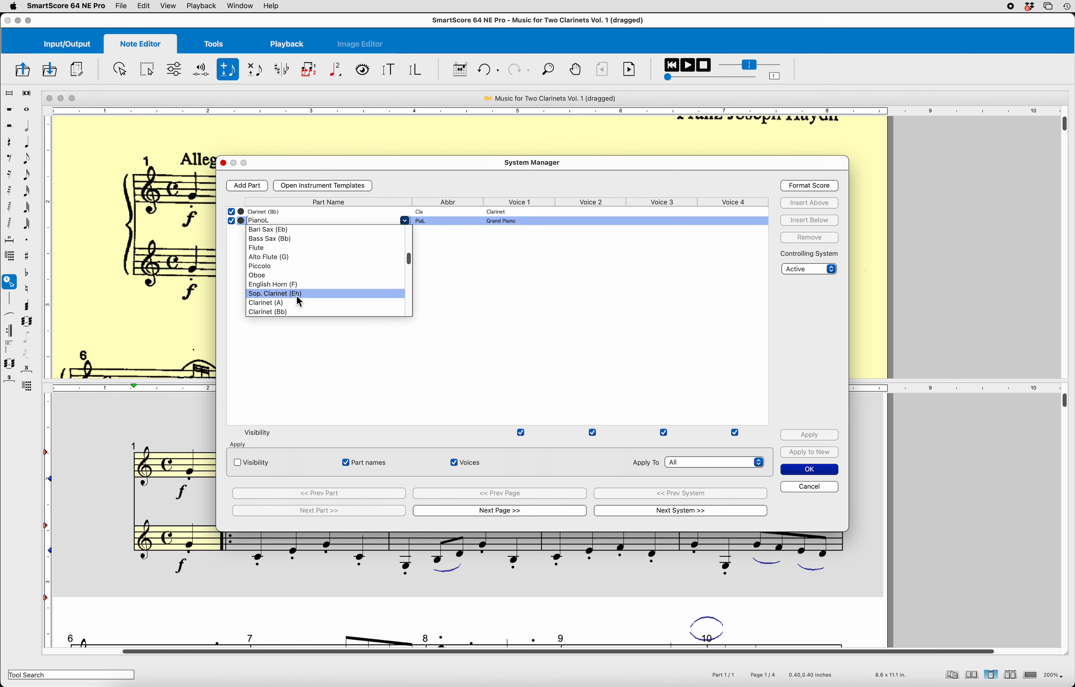
pyautogui.click(286, 312)
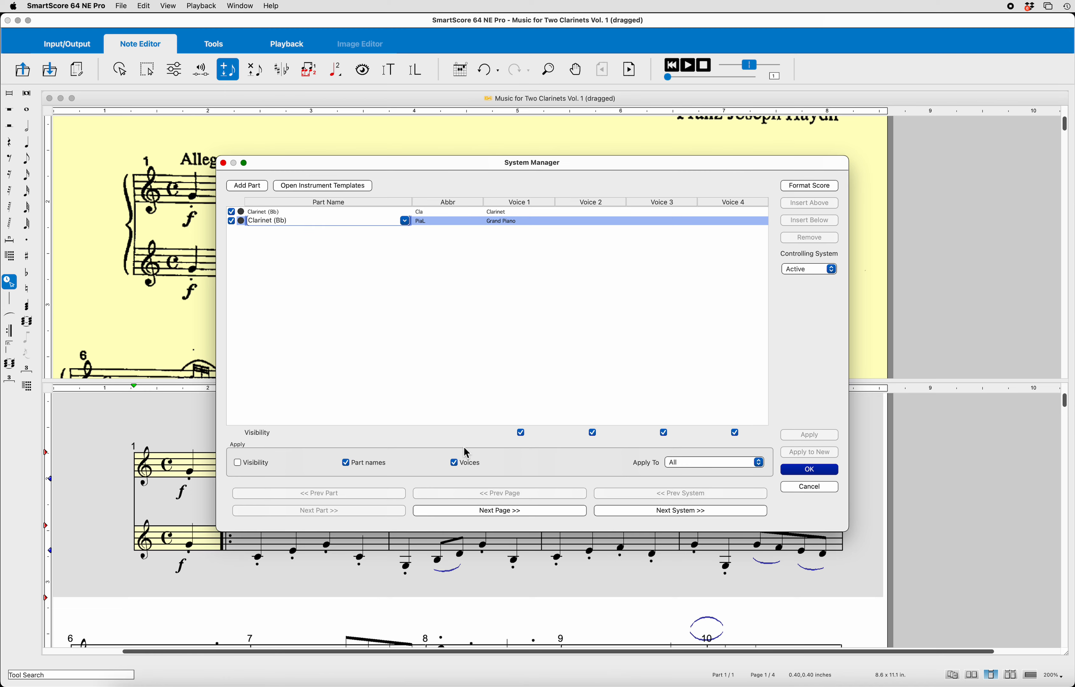
pyautogui.click(811, 471)
pyautogui.click(820, 473)
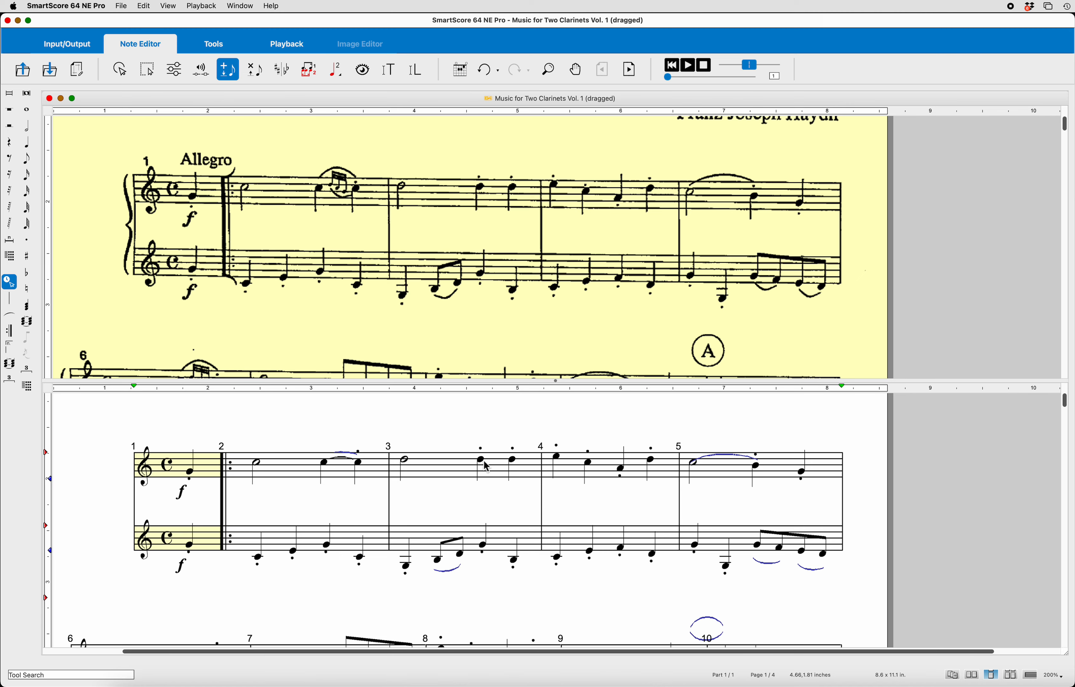
# Compare the recognized notation with the scanned original through the systems of measures 1 to 19
pyautogui.scroll(-3, 484, 468)
pyautogui.scroll(3, 484, 468)
pyautogui.scroll(-6, 481, 472)
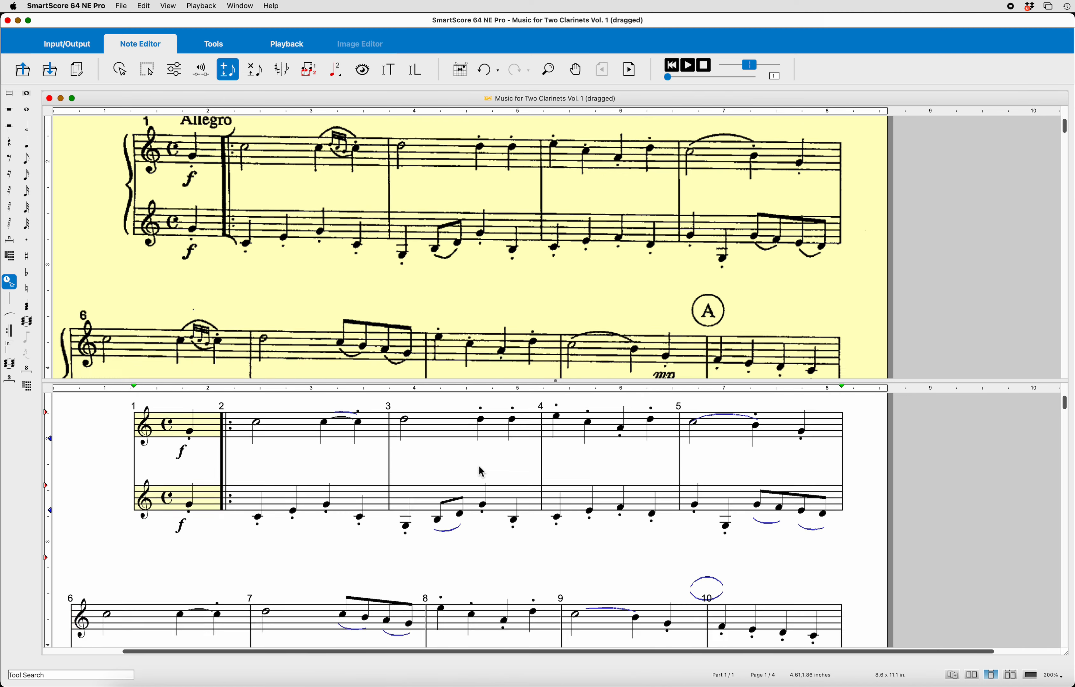
pyautogui.scroll(-7, 482, 471)
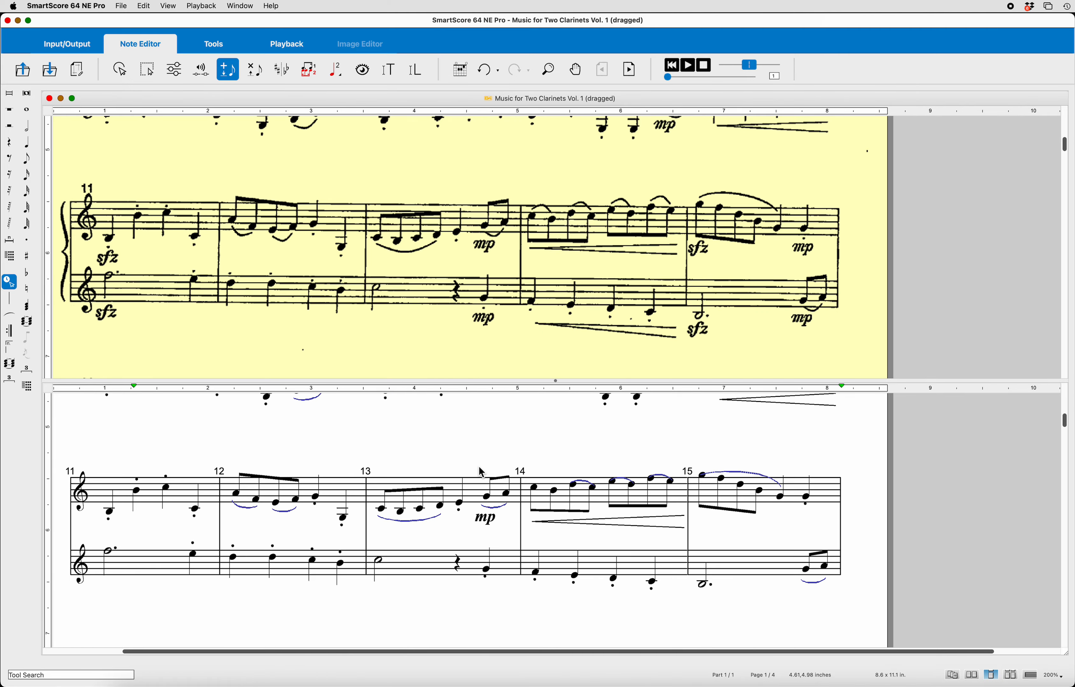
pyautogui.scroll(-7, 482, 472)
pyautogui.scroll(-3, 481, 473)
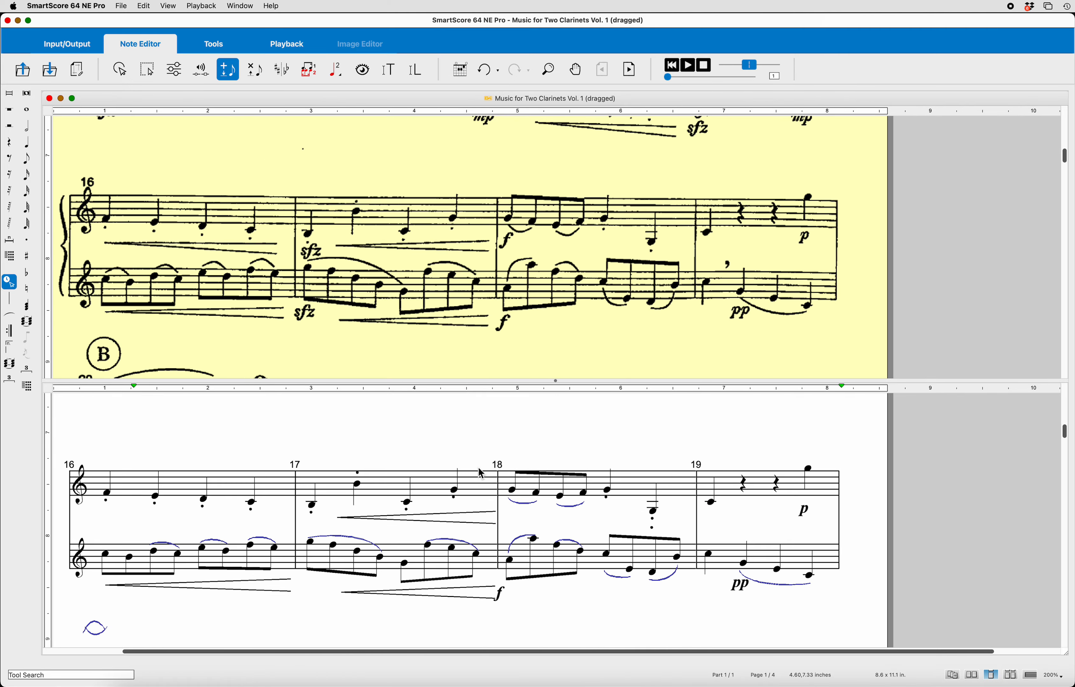
pyautogui.scroll(12, 482, 473)
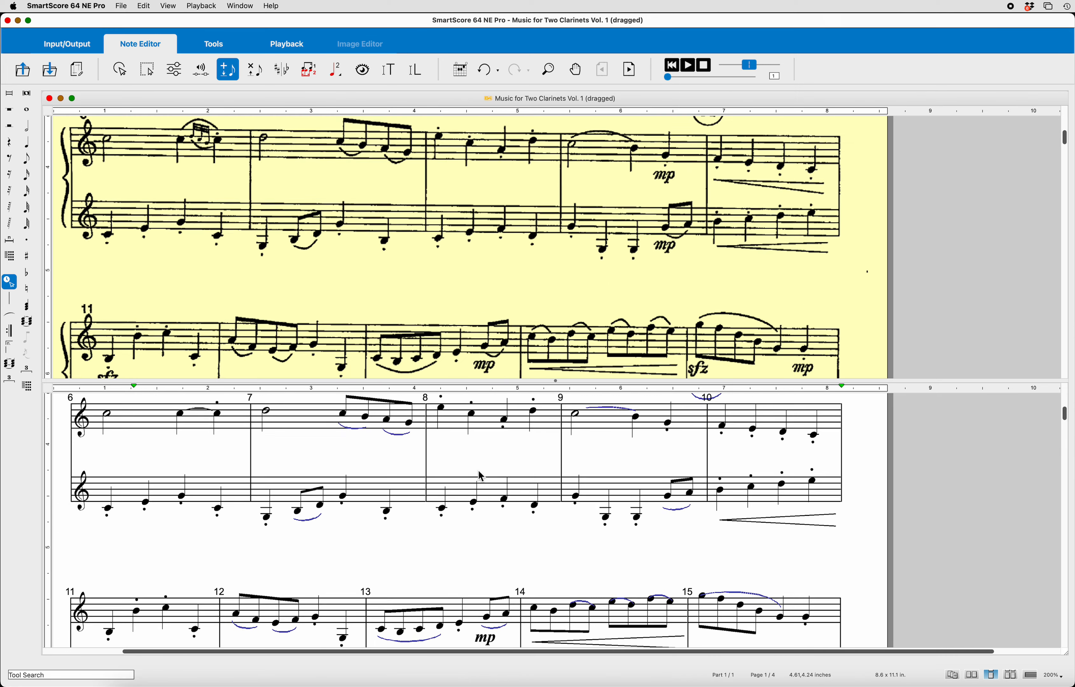
pyautogui.scroll(6, 498, 541)
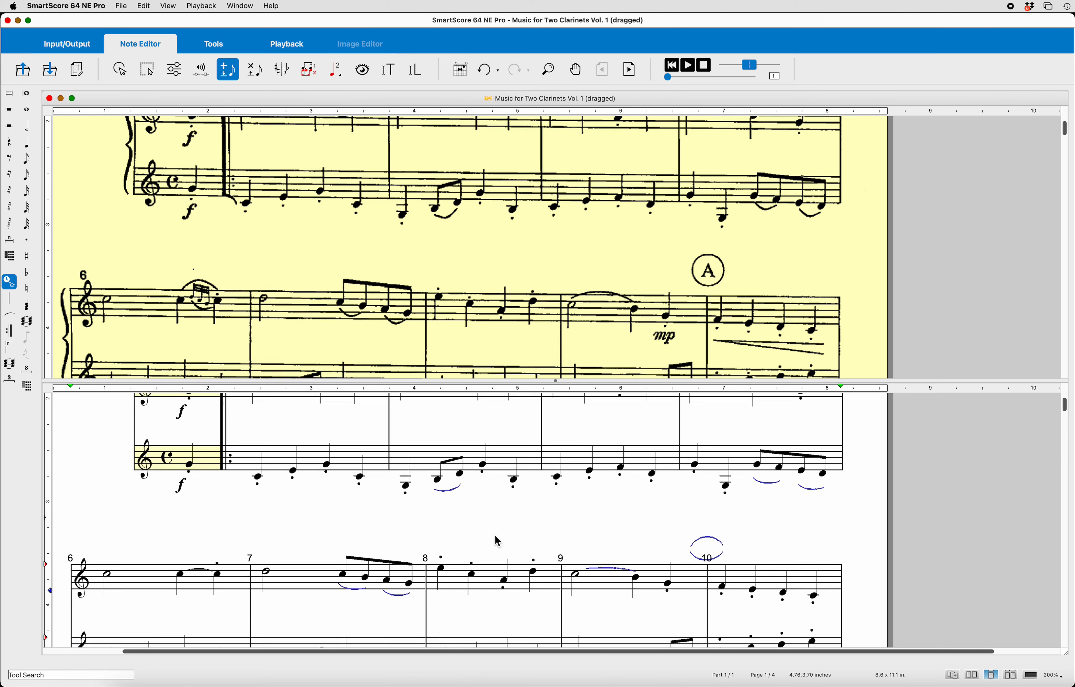
pyautogui.scroll(-3, 498, 541)
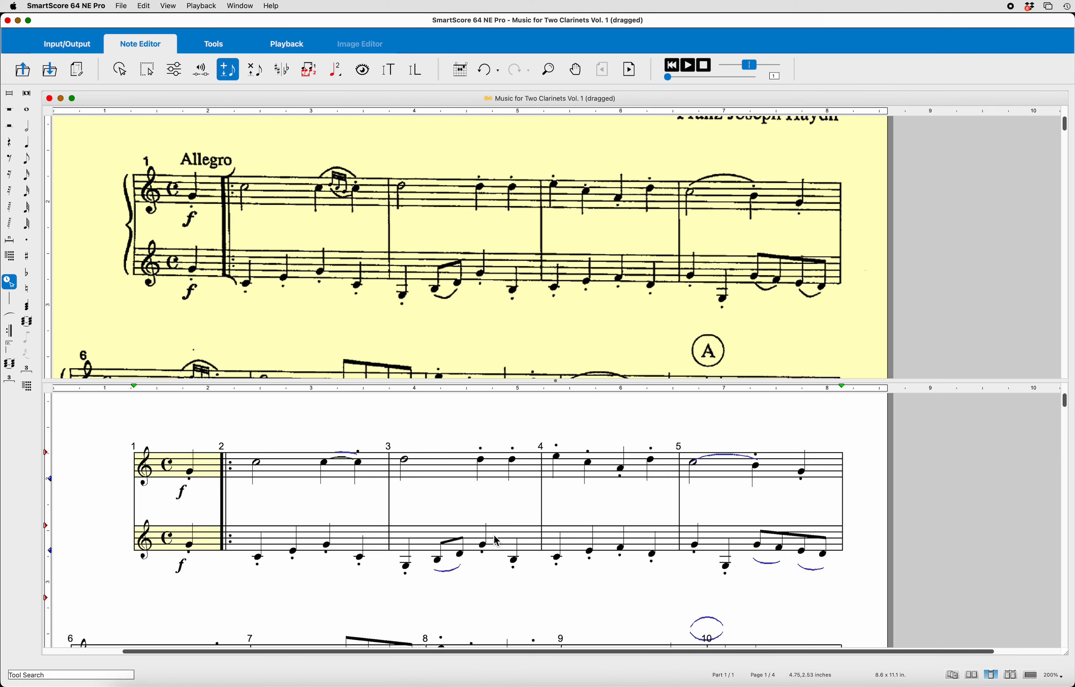
pyautogui.click(614, 555)
pyautogui.press('super+shift+5')
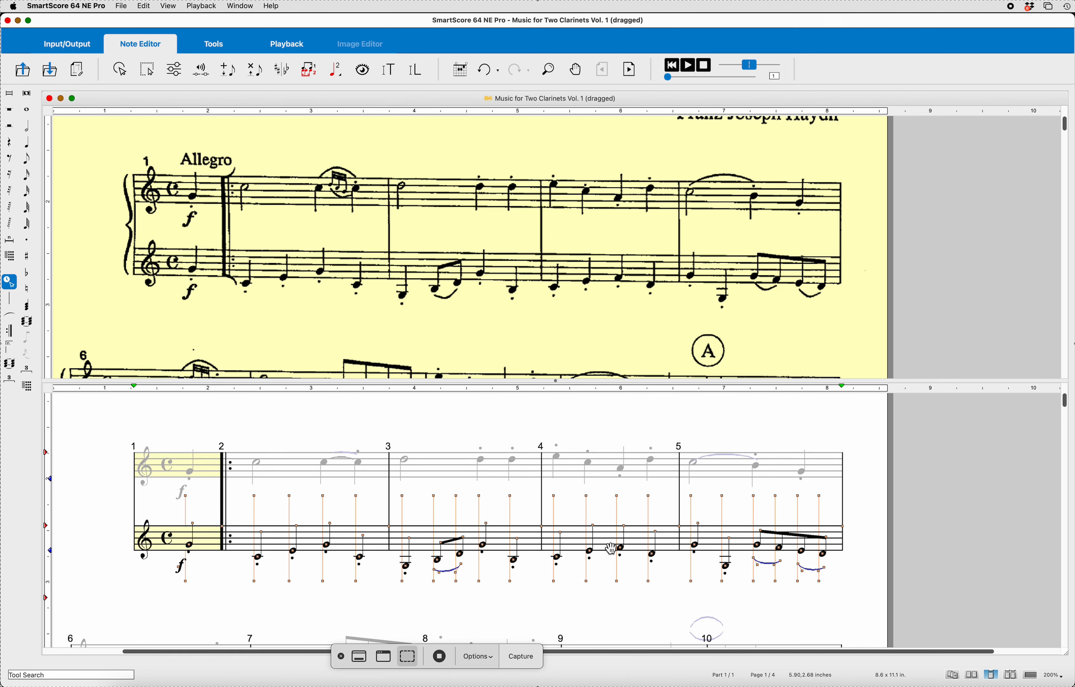